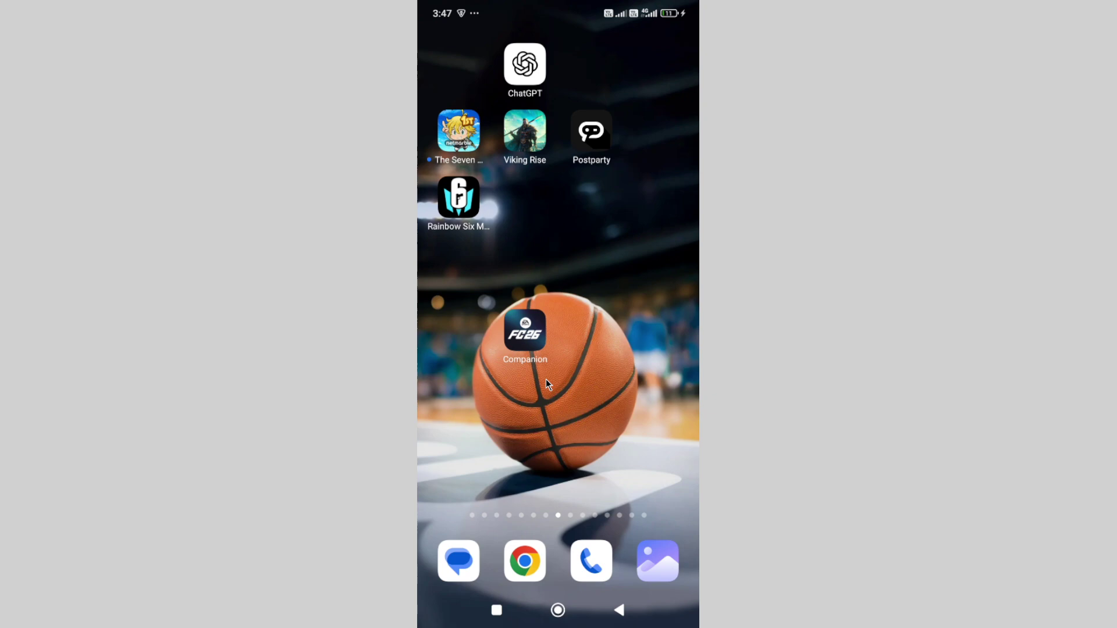
# Step: Open the FC 26 Companion app's App info page from its home-screen icon
pyautogui.click(528, 338)
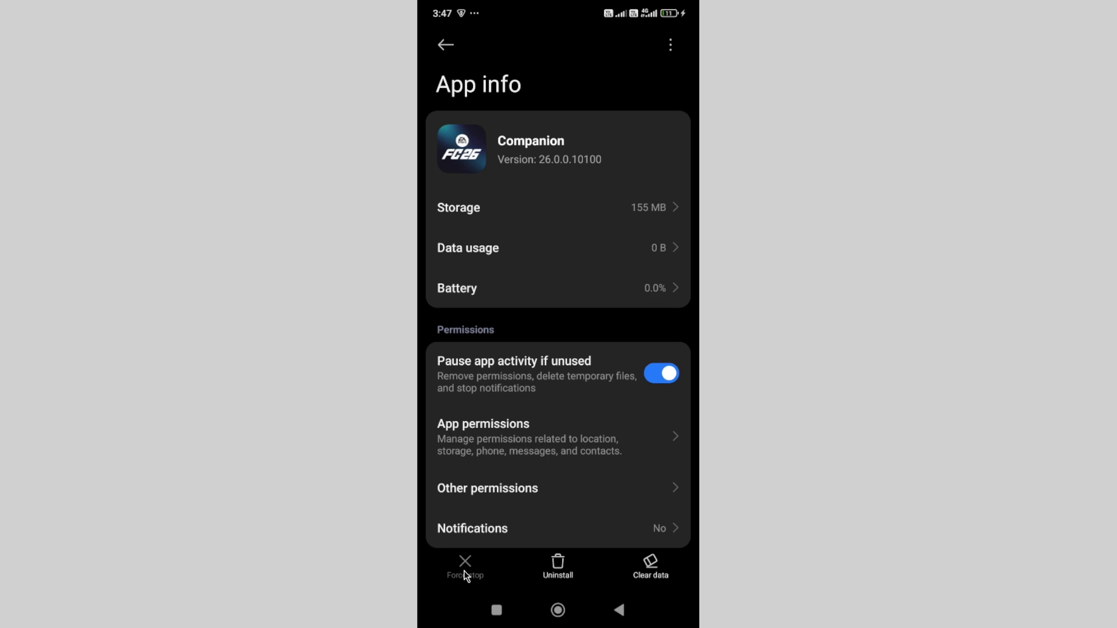
# Step: Review the Companion app's permissions, none allowed and notifications off, then return to App info
pyautogui.click(522, 440)
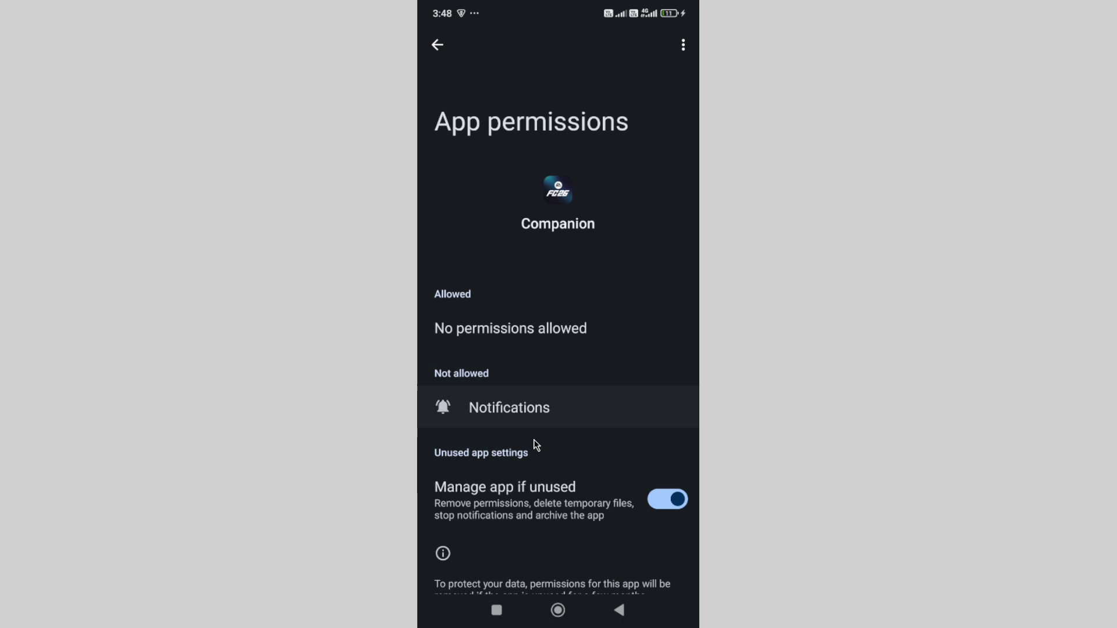
pyautogui.scroll(-3, 533, 402)
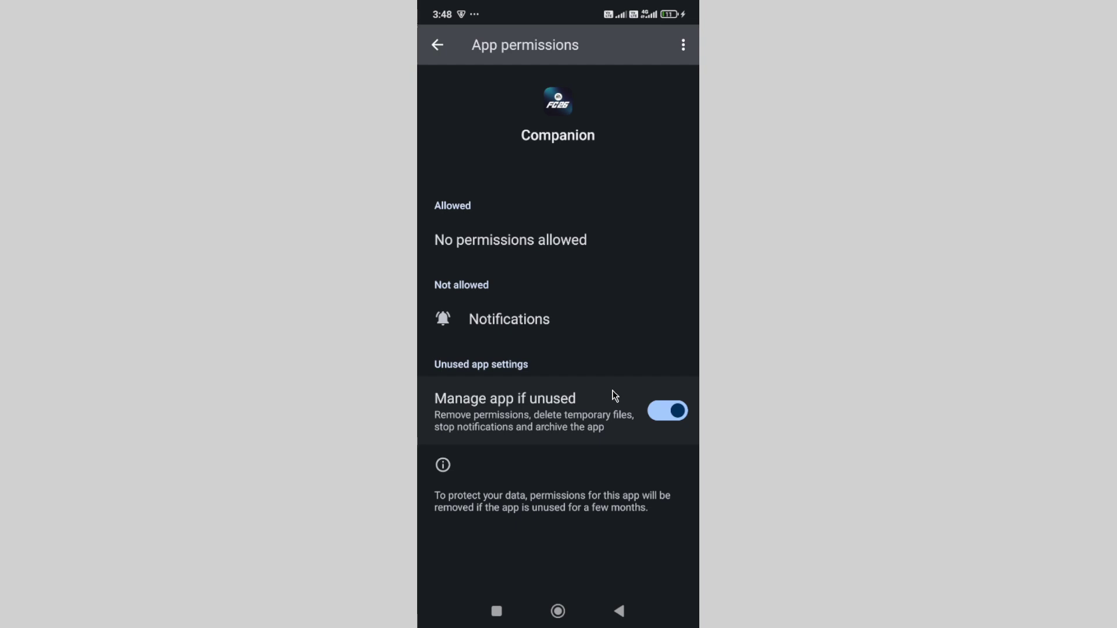
pyautogui.click(438, 45)
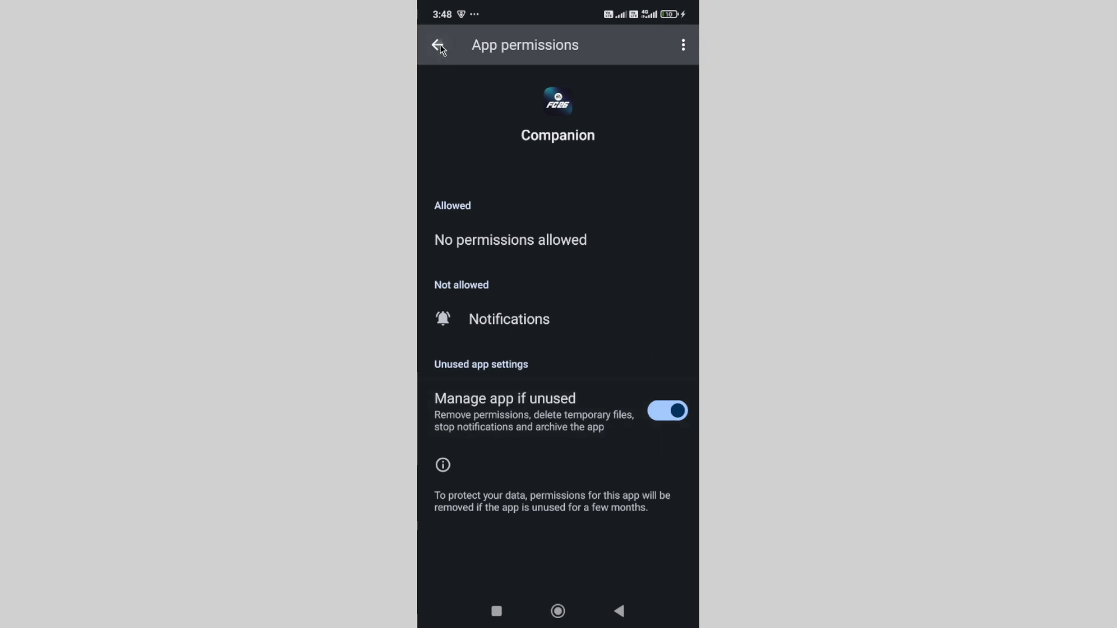
# Step: View the Companion storage breakdown (143 MB app, 11.67 MB data, 2.67 MB cache), then go home
pyautogui.click(508, 212)
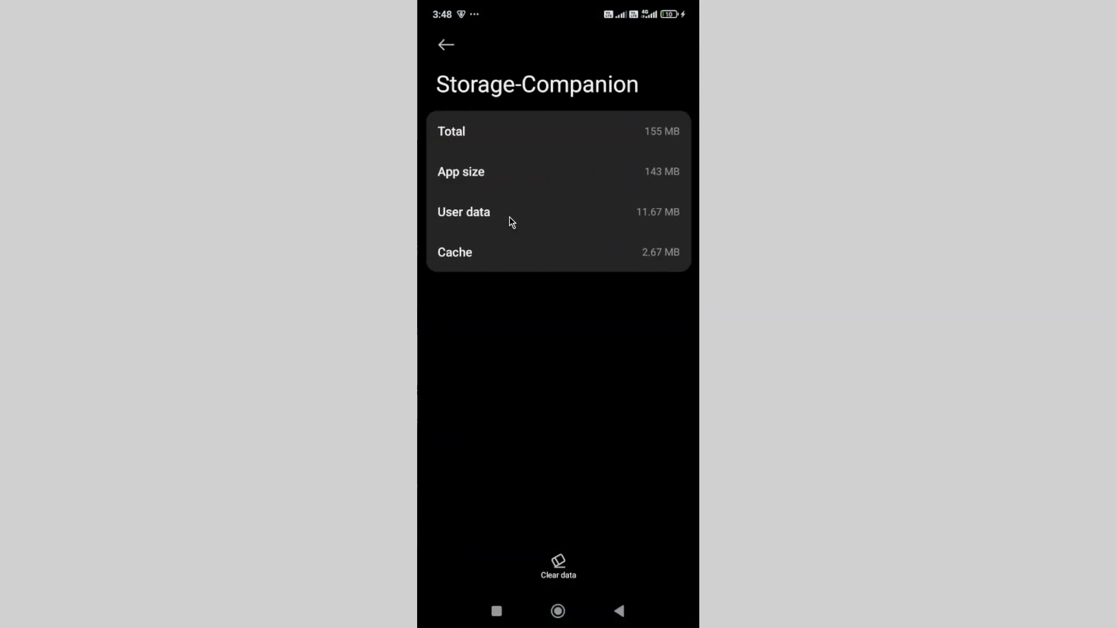
pyautogui.click(558, 610)
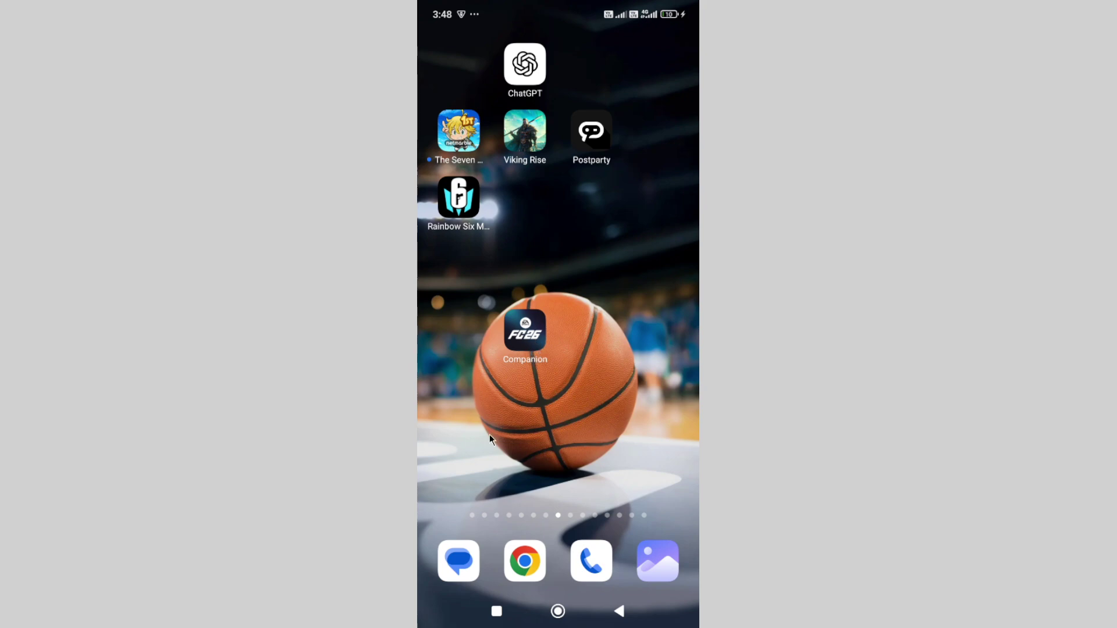
# Step: Switch to the EA SPORTS FC 26 Companion Play Store listing from recent apps
pyautogui.click(496, 611)
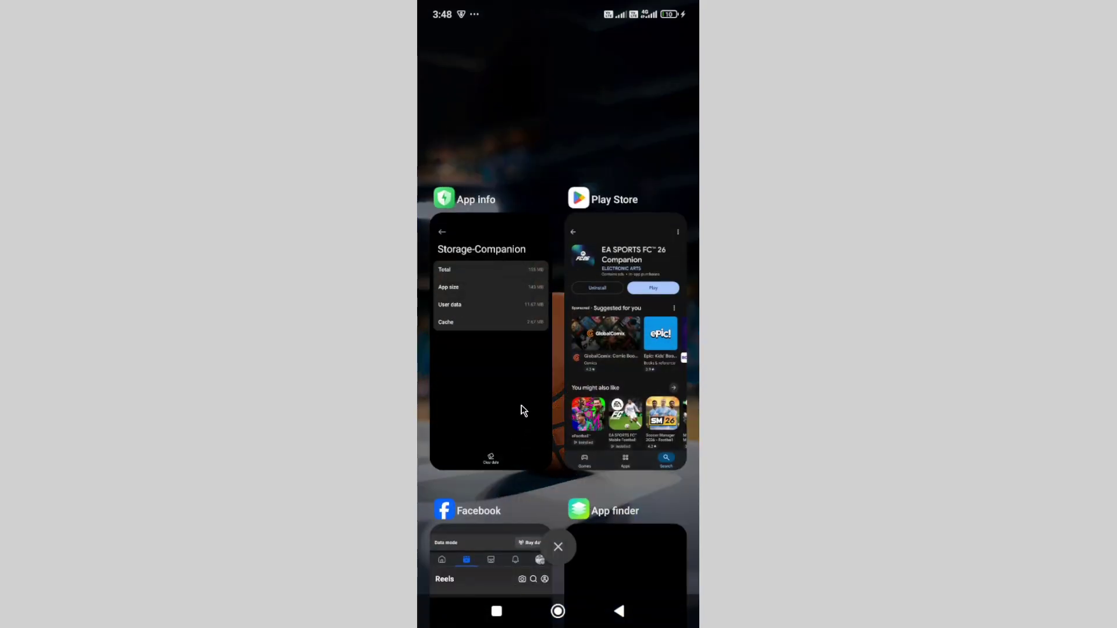
pyautogui.click(607, 336)
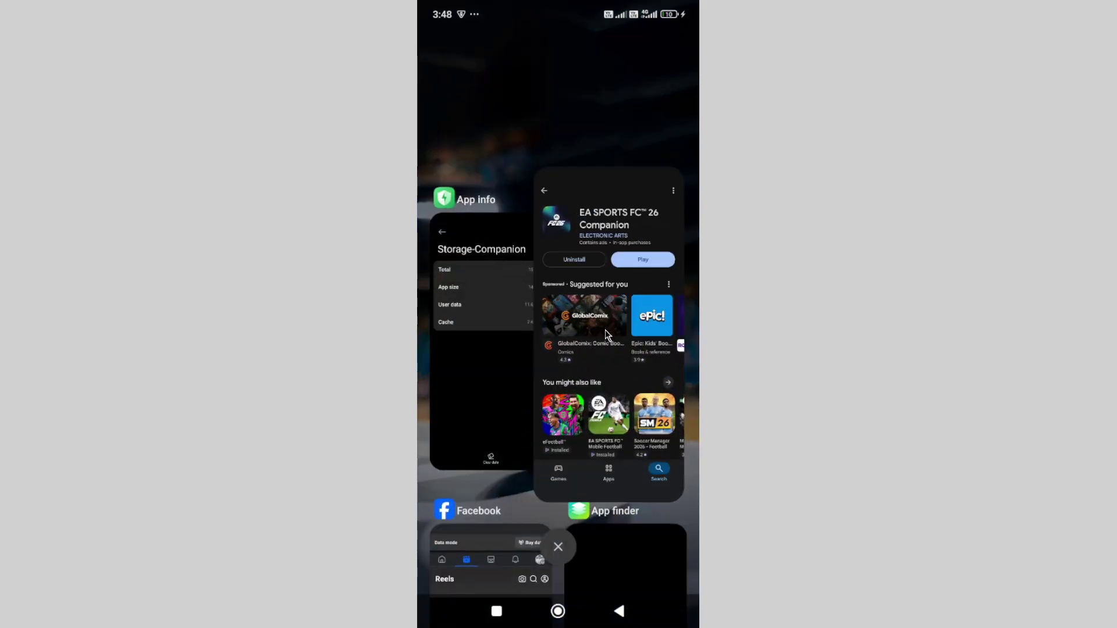